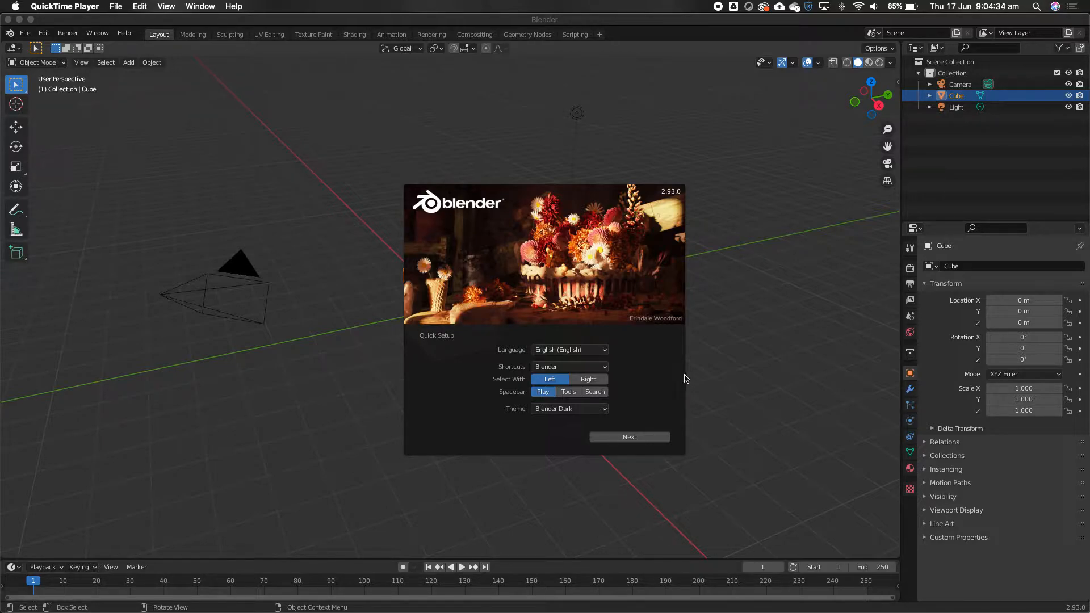
Accept the default quick setup options and create a new General file.
left_click(628, 438)
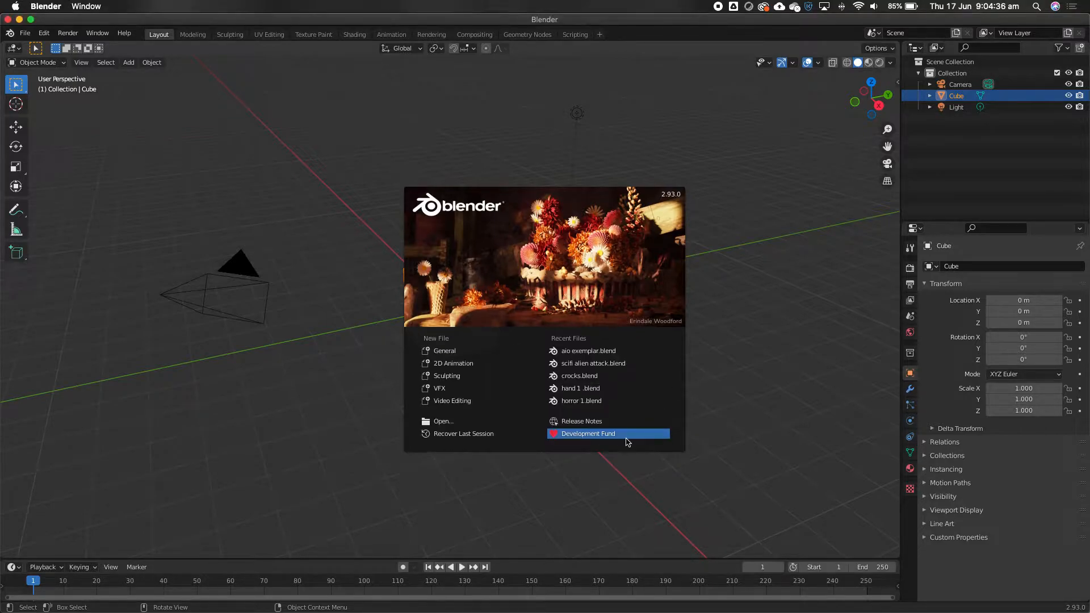
left_click(451, 351)
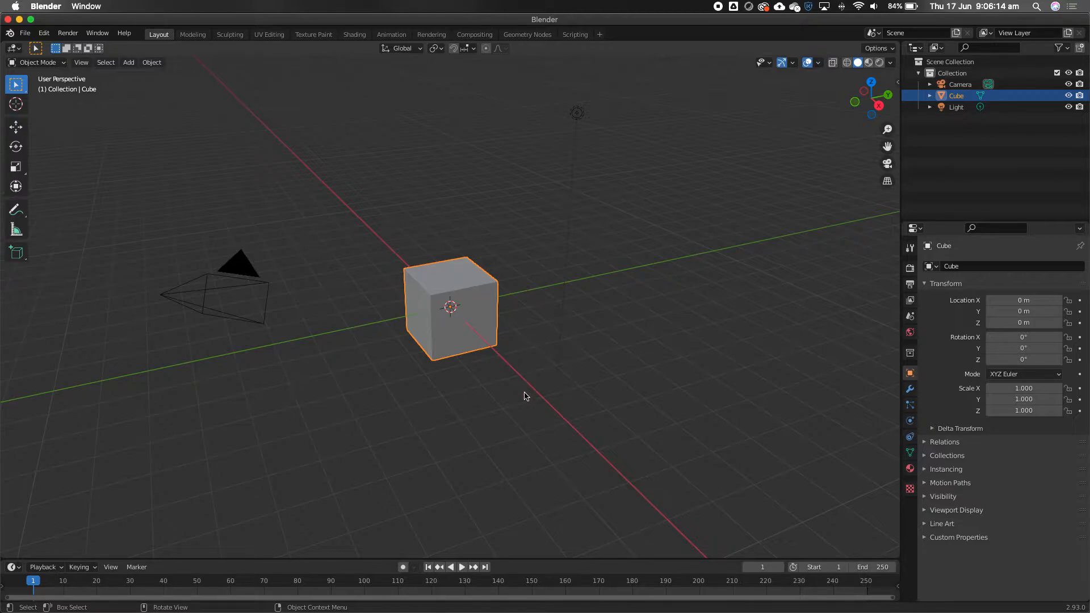
Zoom out and in on the default scene to examine the cube, camera and light.
scroll(524, 396, "down", 8)
scroll(524, 396, "up", 12)
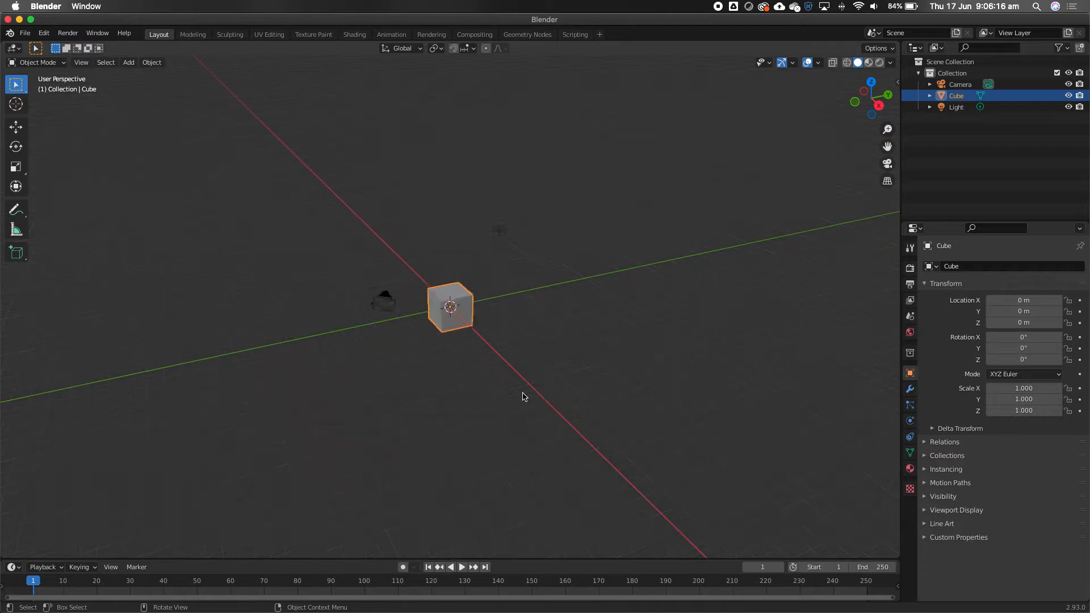
scroll(524, 395, "up", 4)
scroll(524, 395, "down", 15)
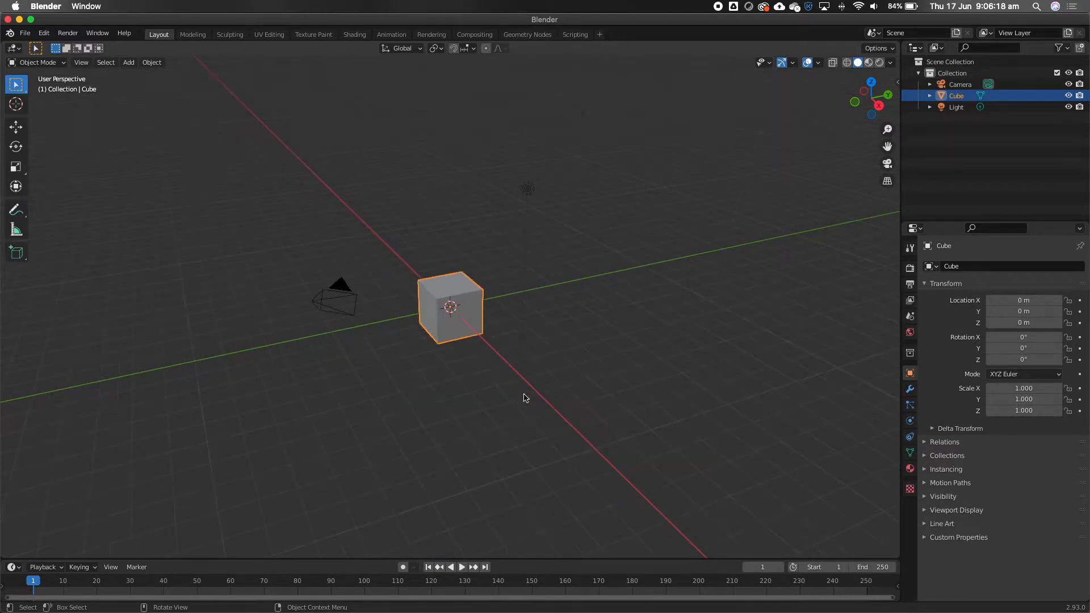
scroll(523, 397, "up", 10)
scroll(525, 397, "down", 5)
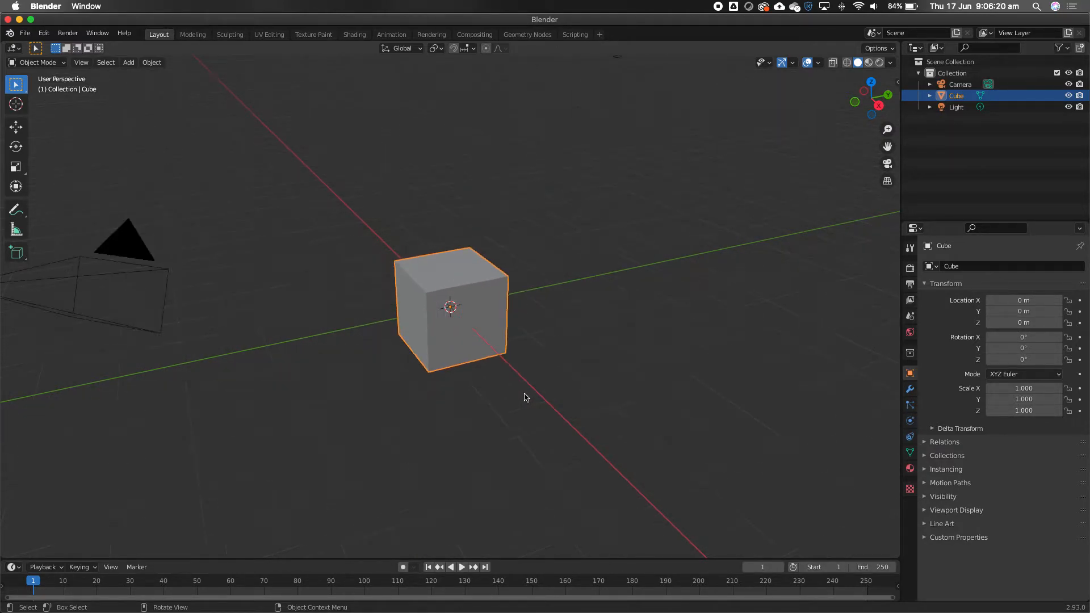
scroll(525, 397, "up", 4)
scroll(525, 397, "down", 1)
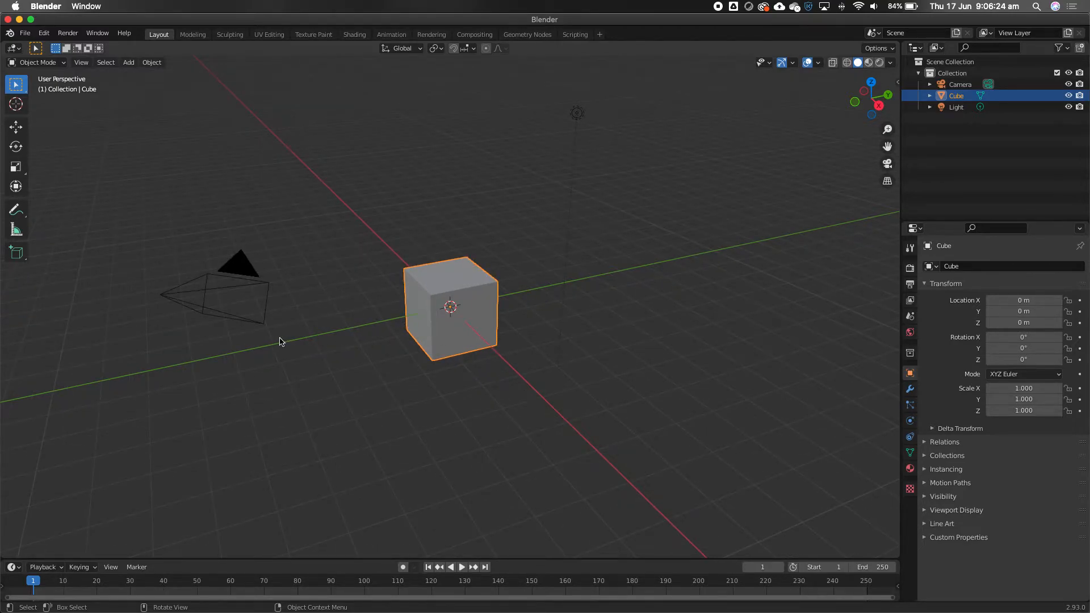
Select the camera object, and return the selection to the cube.
left_click(230, 304)
left_click(213, 294)
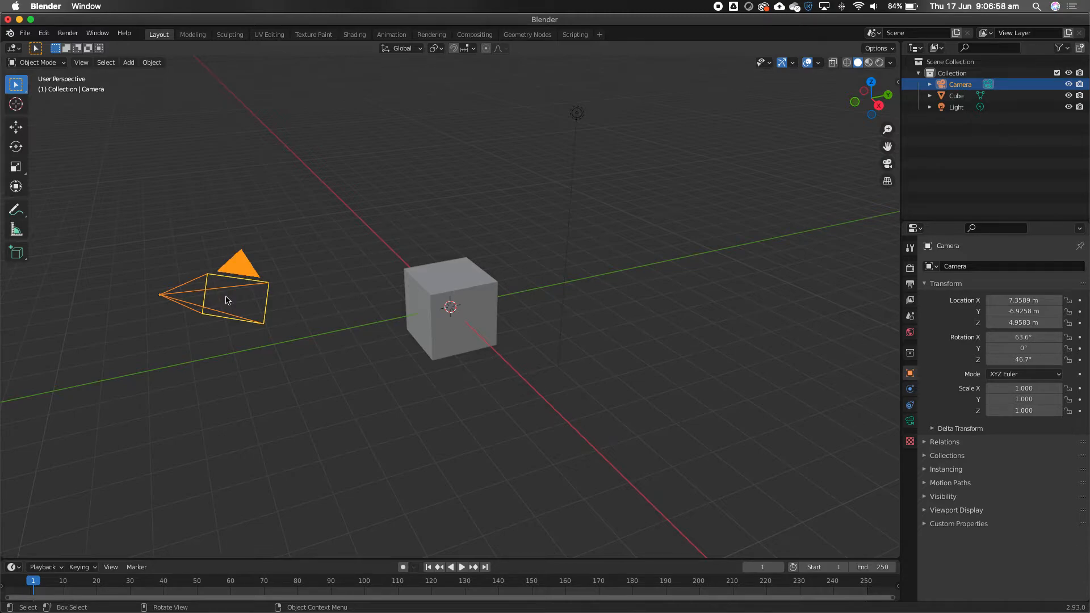
left_click(458, 295)
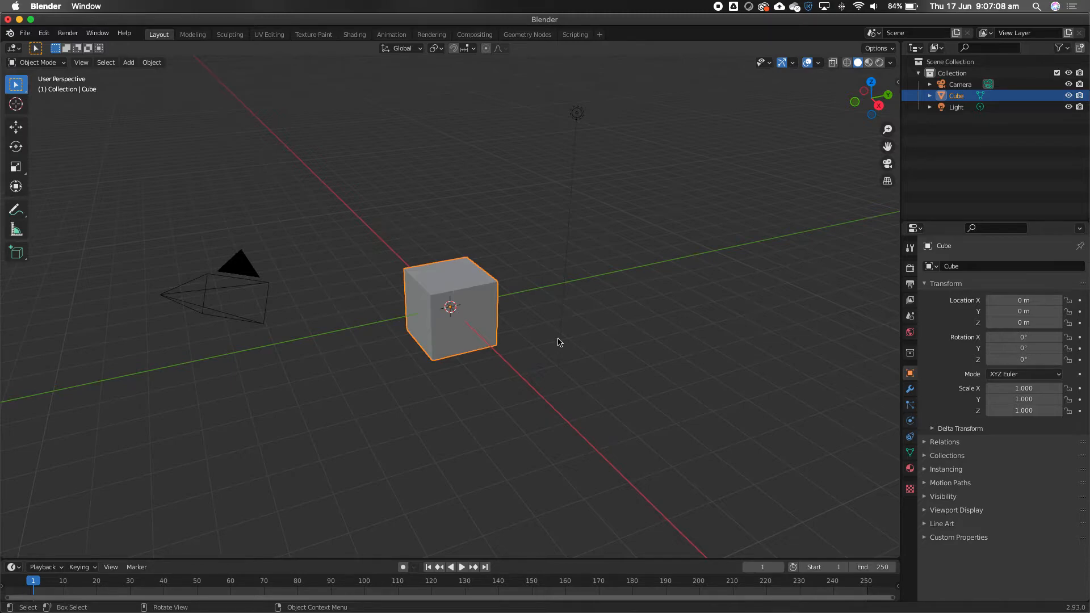
Orbit and pan the 3D view to examine the cube from another side.
middle_click_drag(559, 343, 473, 346)
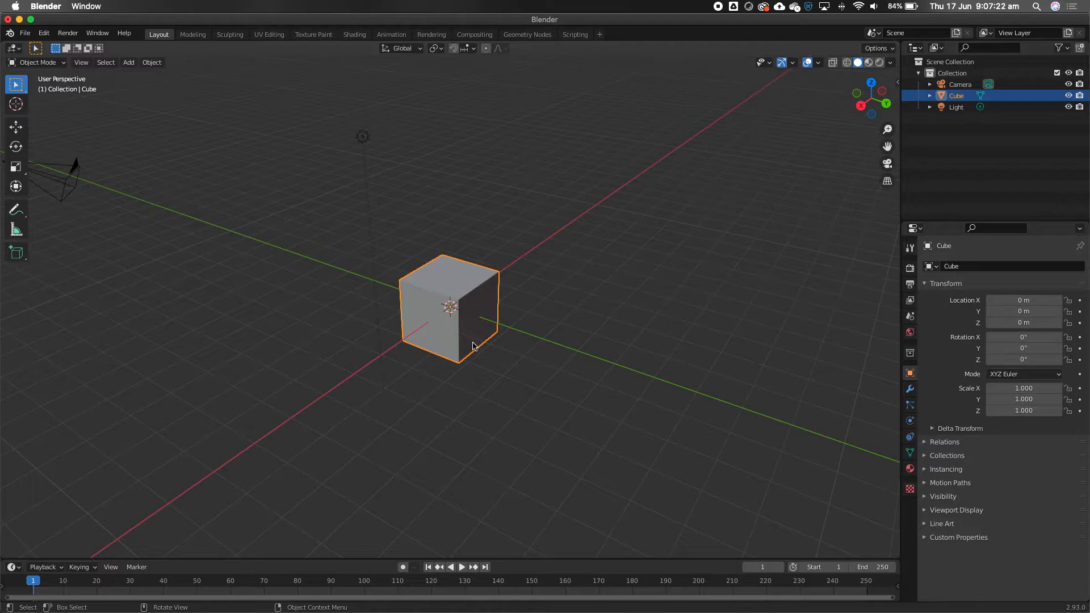
left_click_drag(887, 145, 828, 145)
left_click_drag(272, 132, 424, 188)
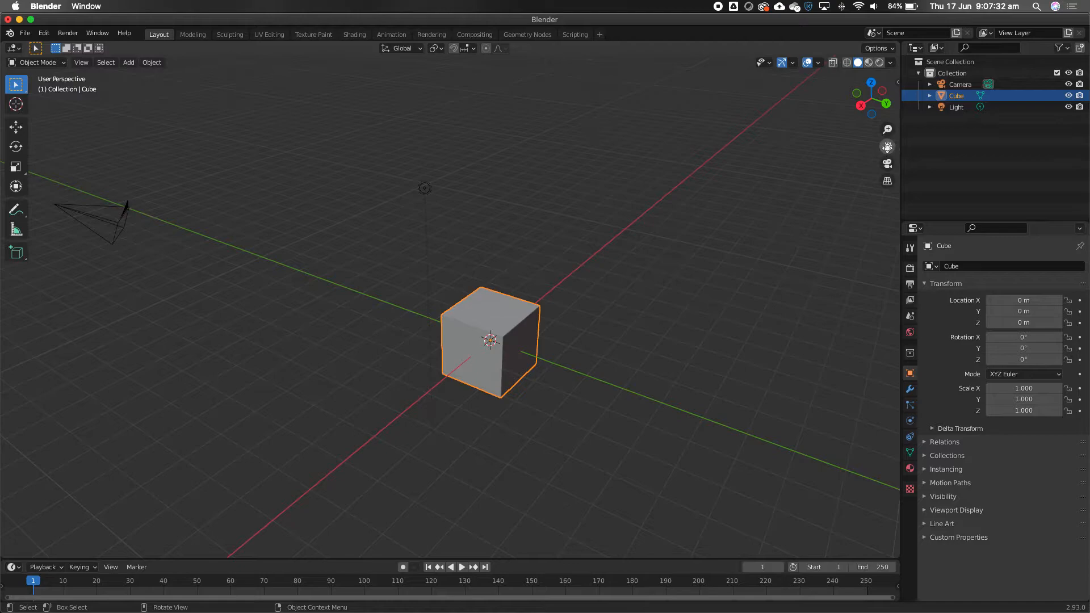
mouse_move(887, 147)
left_mouse_down()
mouse_move(873, 159)
mouse_move(730, 130)
mouse_move(827, 184)
mouse_move(900, 151)
mouse_move(869, 139)
mouse_move(886, 147)
left_mouse_up()
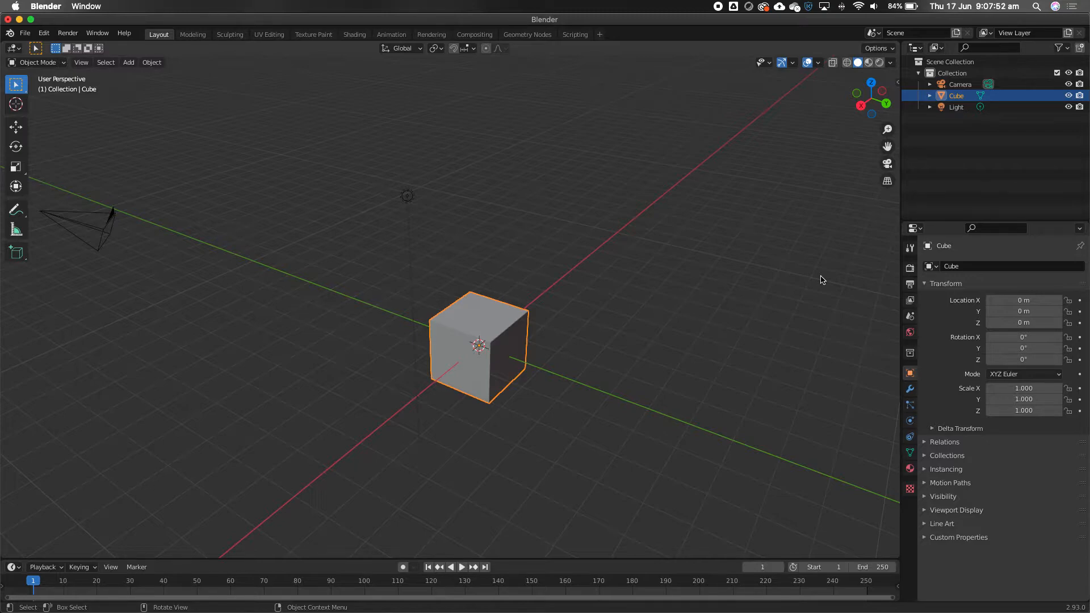
Examine the cube in the right, top and back orthographic views, and return to a free perspective view.
left_click(861, 106)
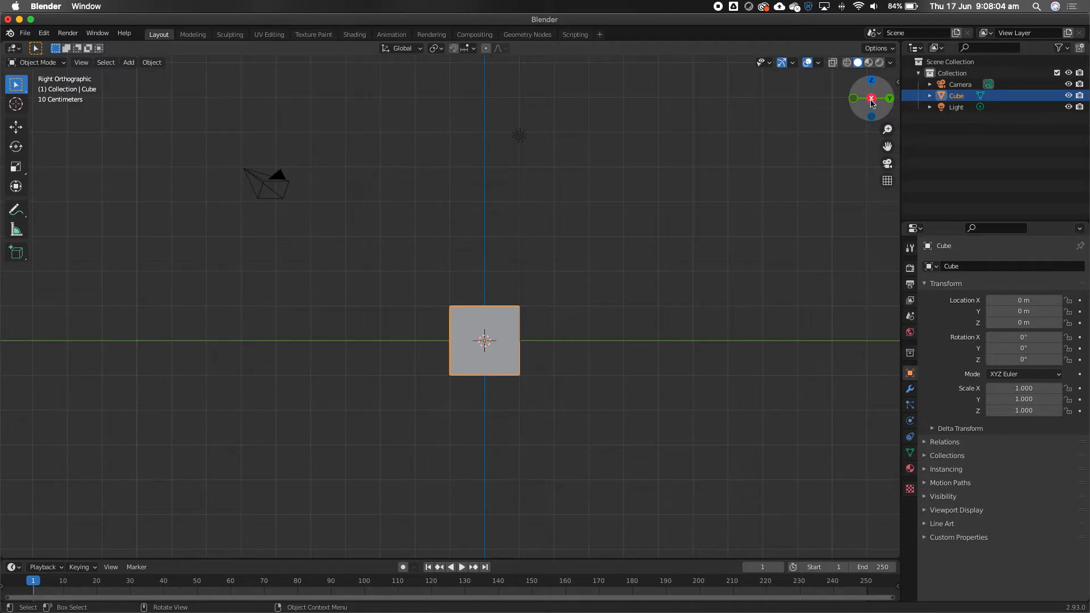
left_click(873, 83)
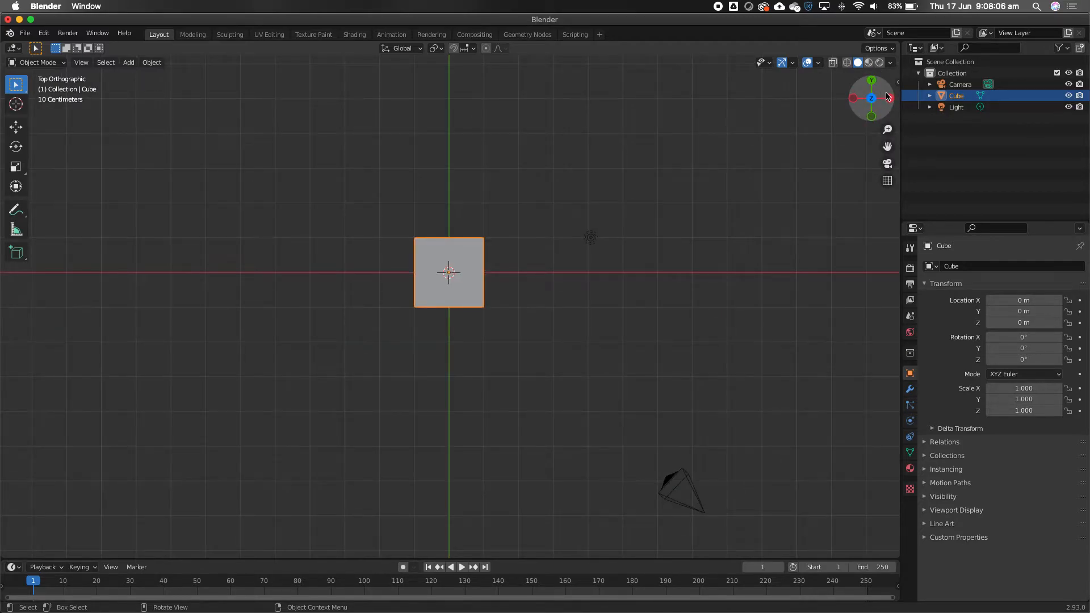
left_click(872, 84)
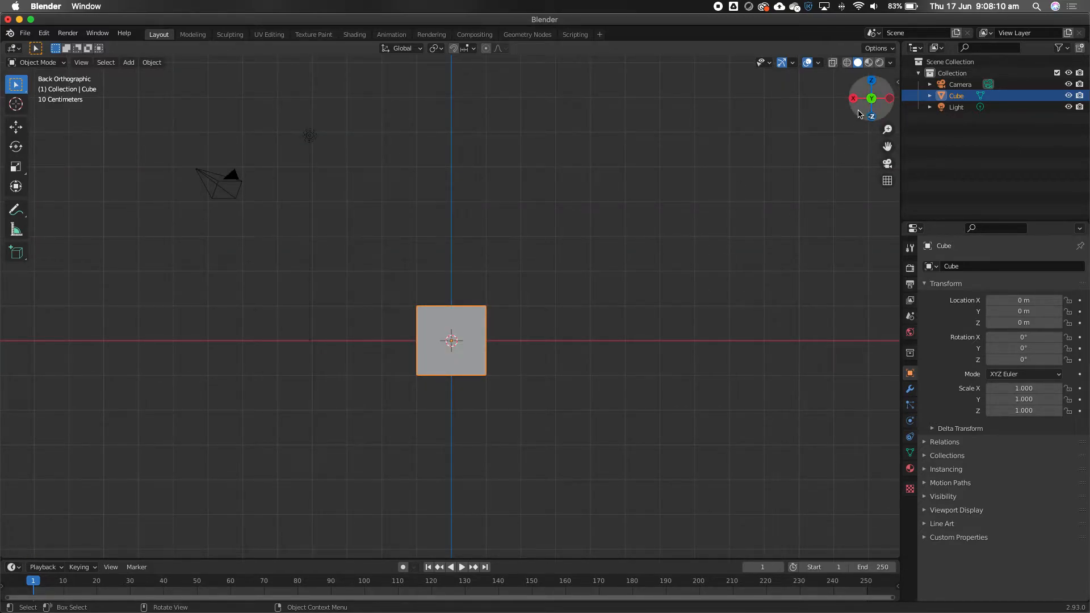
mouse_move(858, 111)
left_mouse_down()
mouse_move(868, 105)
mouse_move(847, 91)
mouse_move(860, 113)
left_mouse_up()
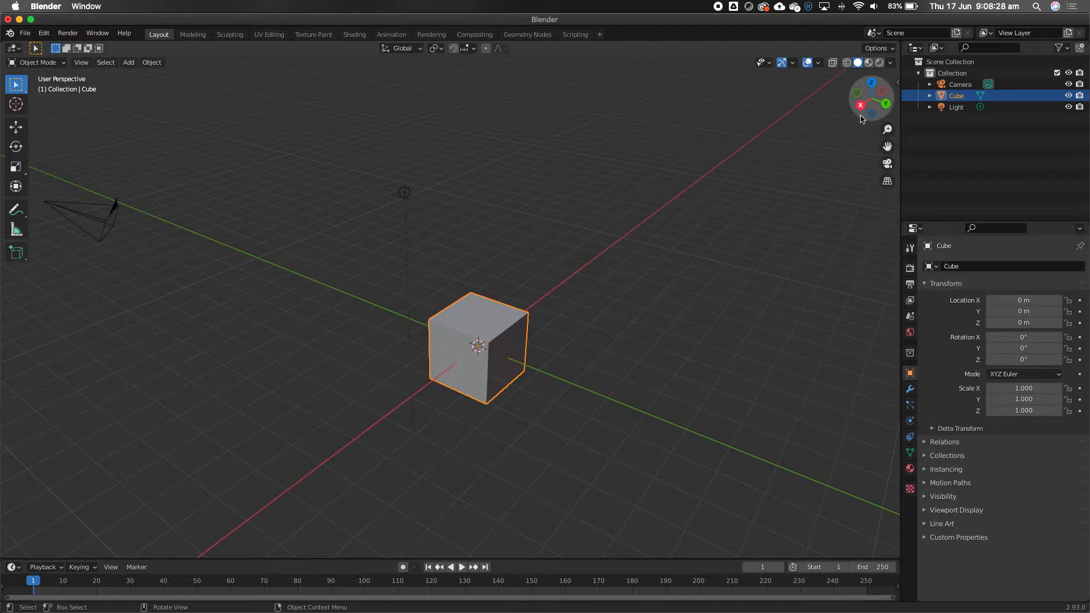
left_click_drag(869, 110, 846, 142)
left_click_drag(868, 102, 869, 102)
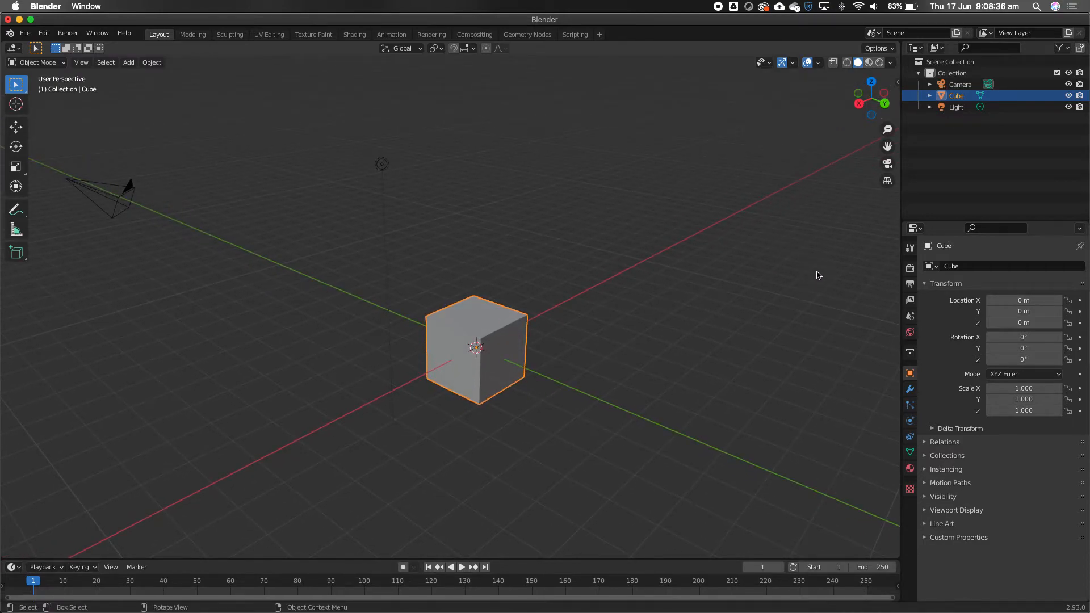
scroll(820, 275, "down", 2)
scroll(820, 276, "up", 2)
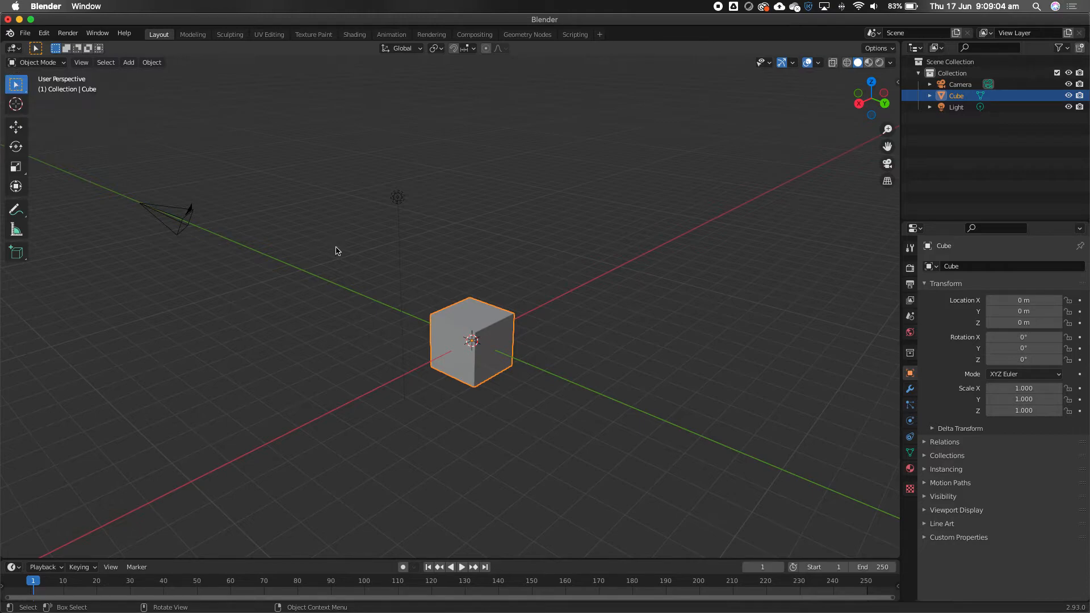
Reselect the cube and move it axis by axis to about X 5.66 m, Y 8.03 m, Z 3.40 m.
left_click(460, 313)
left_click(579, 330)
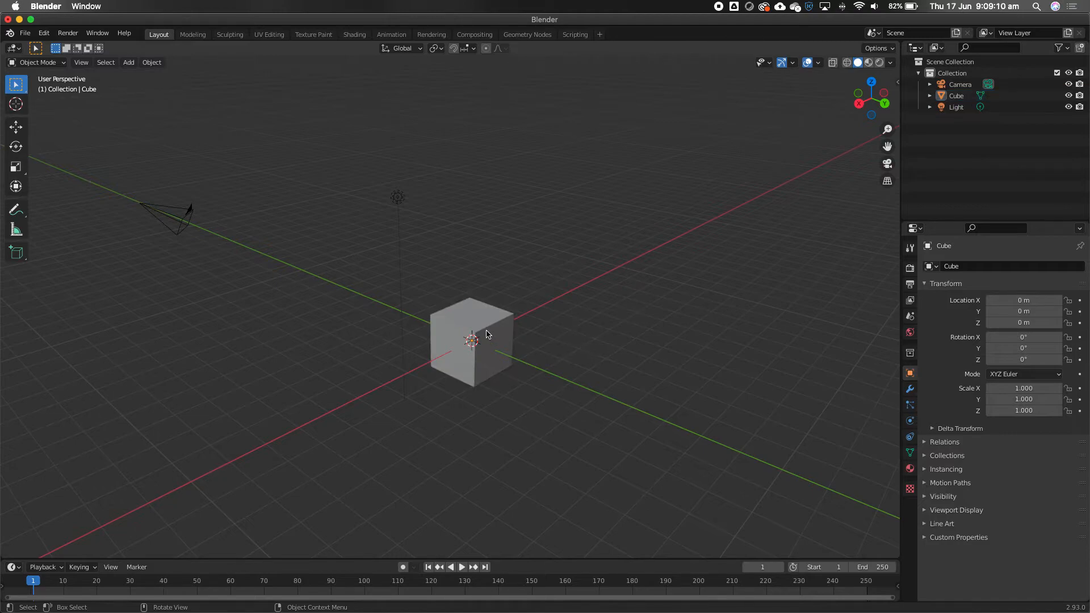
left_click(489, 337)
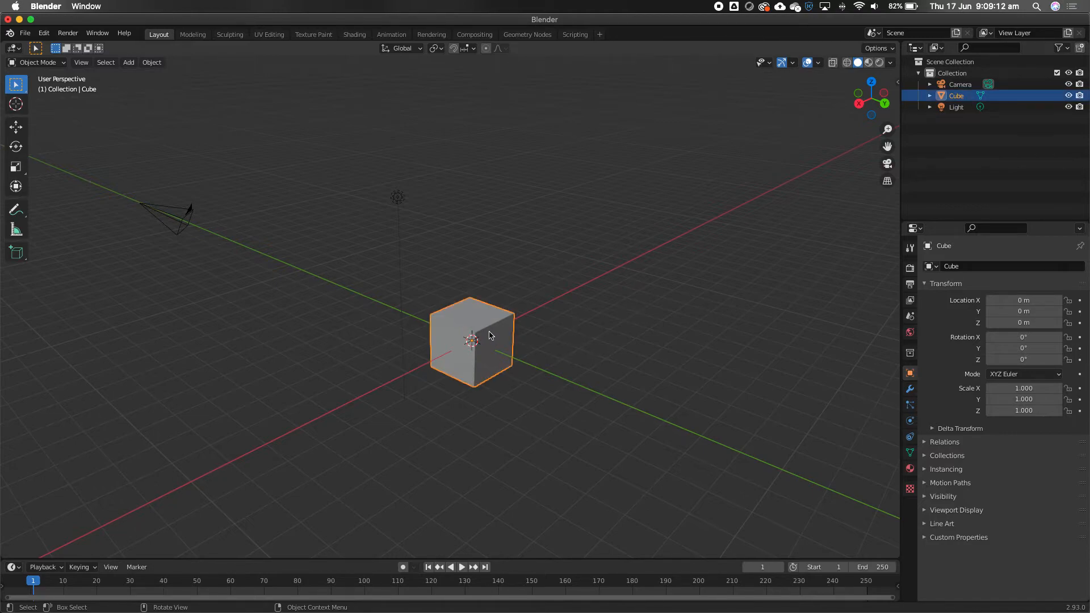
left_click(16, 127)
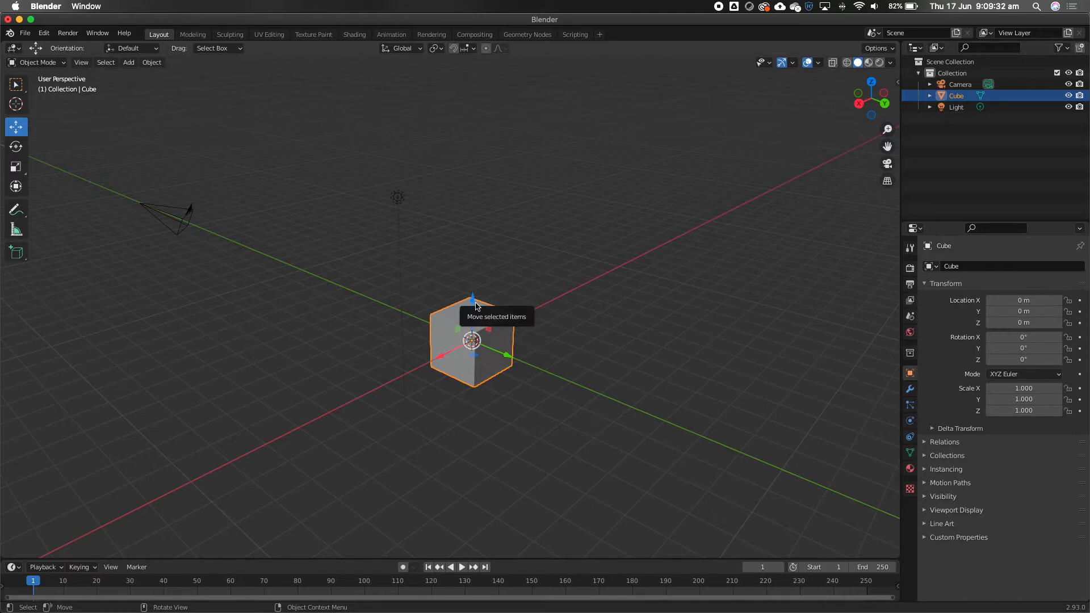
left_click_drag(476, 305, 473, 196)
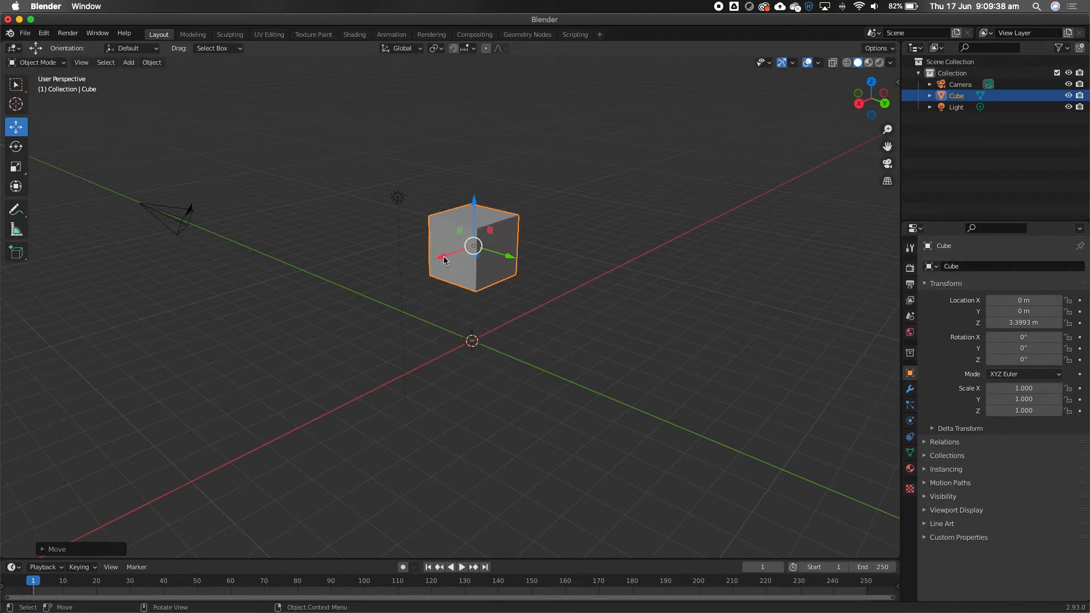
left_click_drag(444, 260, 307, 345)
left_click_drag(360, 313, 642, 435)
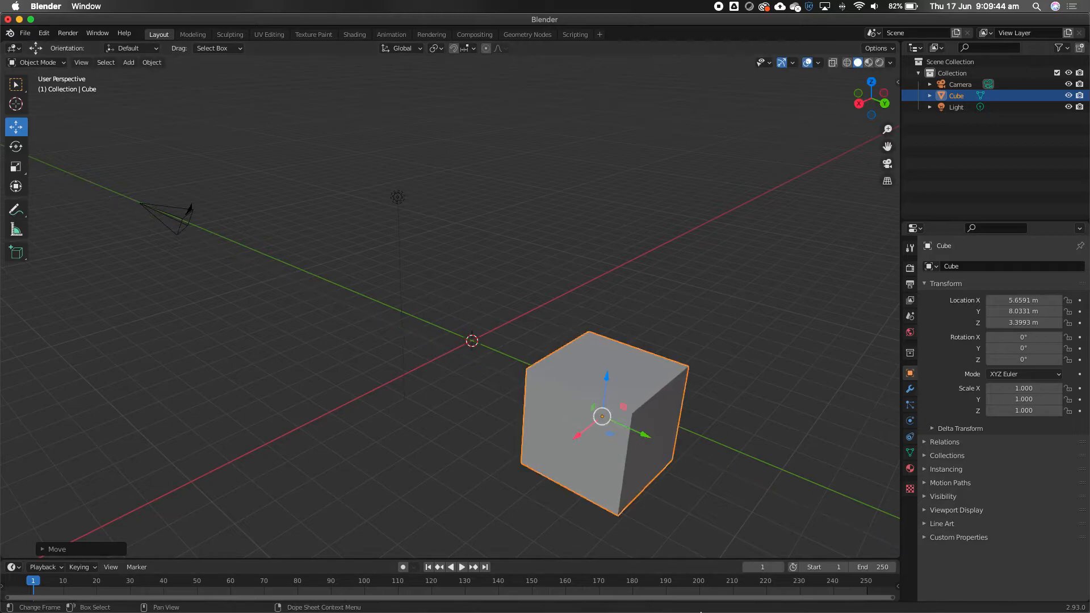
Reposition the cube at about X 1.32 m, Y 8.63 m, Z 2.75 m and deselect it.
mouse_move(702, 611)
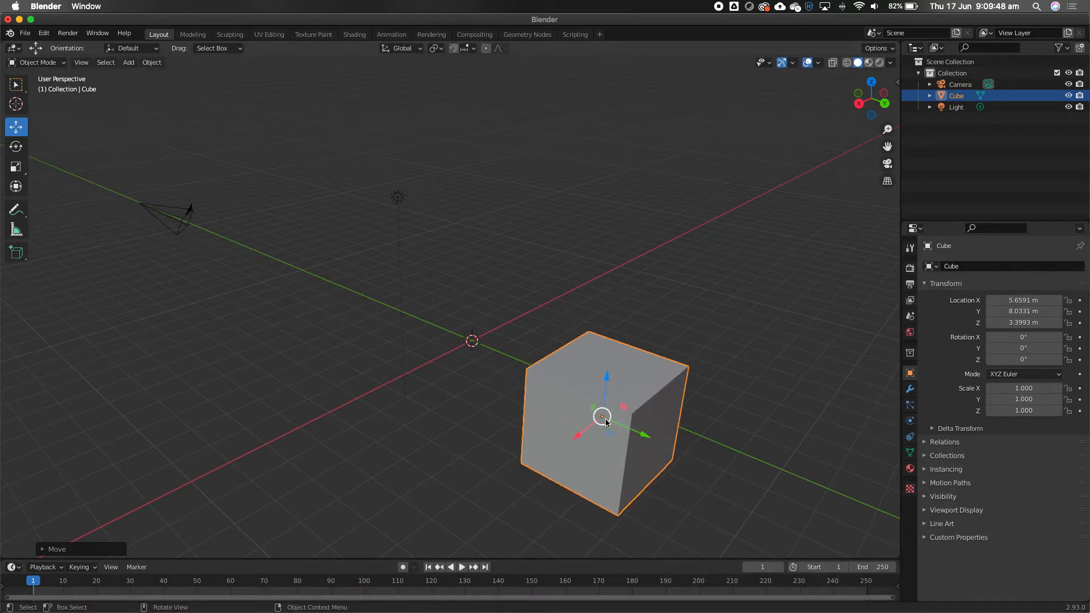
left_click_drag(605, 420, 698, 315)
mouse_move(773, 394)
middle_mouse_down()
mouse_move(664, 359)
mouse_move(693, 377)
mouse_move(779, 384)
mouse_move(790, 397)
mouse_move(782, 397)
middle_mouse_up()
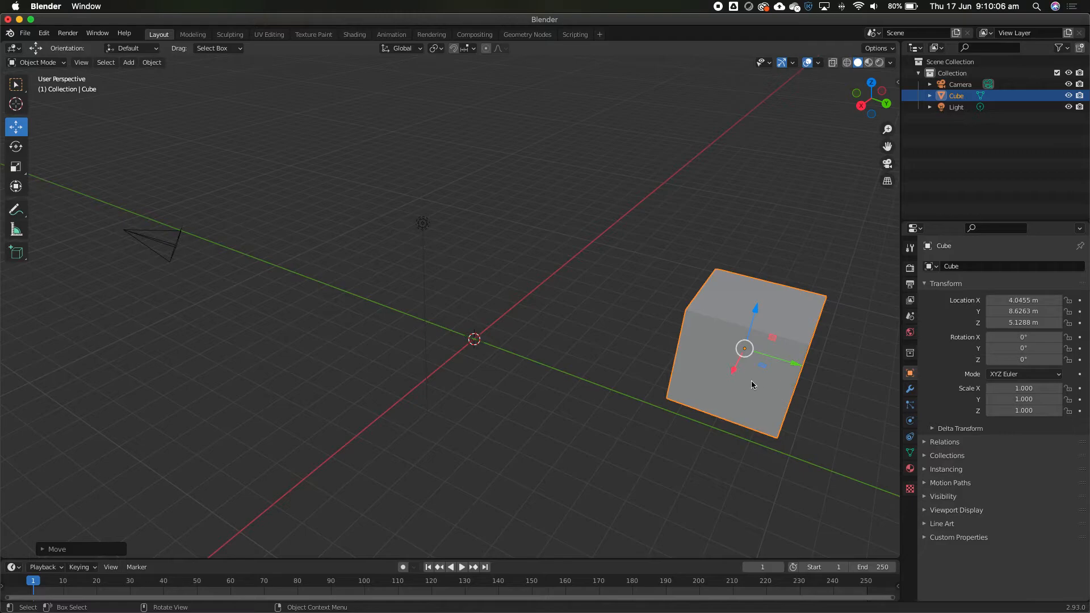
left_click_drag(733, 372, 786, 349)
mouse_move(788, 426)
middle_mouse_down()
mouse_move(757, 399)
mouse_move(787, 416)
middle_mouse_up()
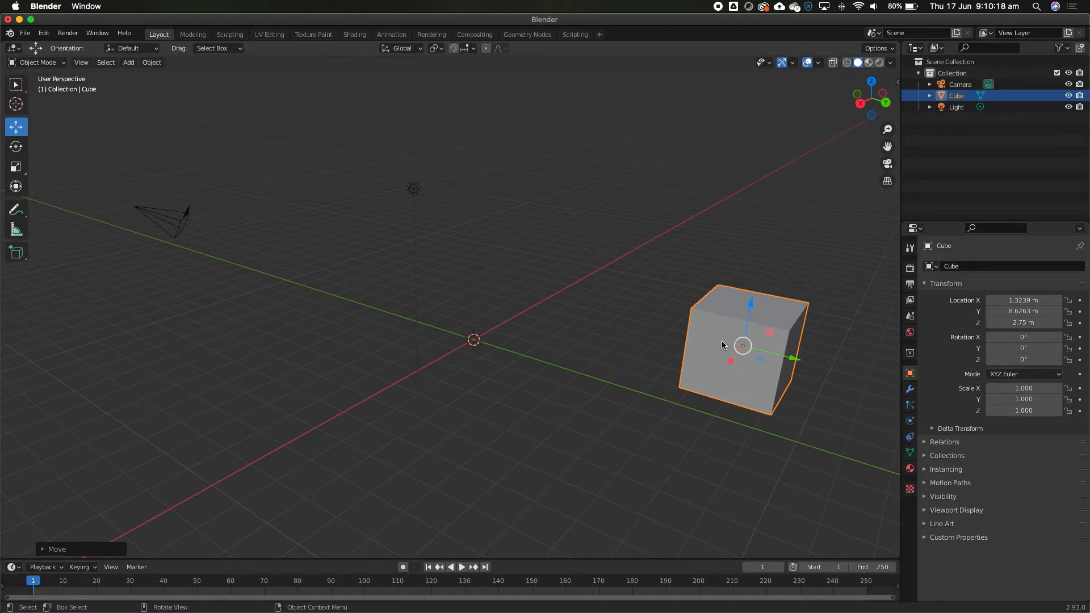
left_click(627, 350)
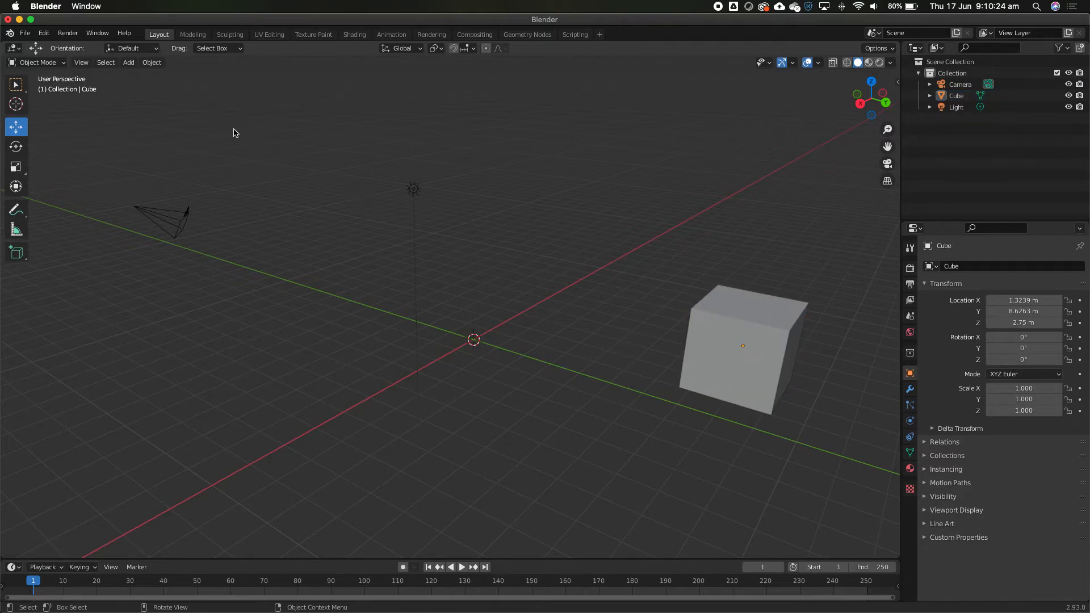
Add a UV sphere and raise it along the Z axis to about 4.12 m, leaving it deselected.
left_click(134, 65)
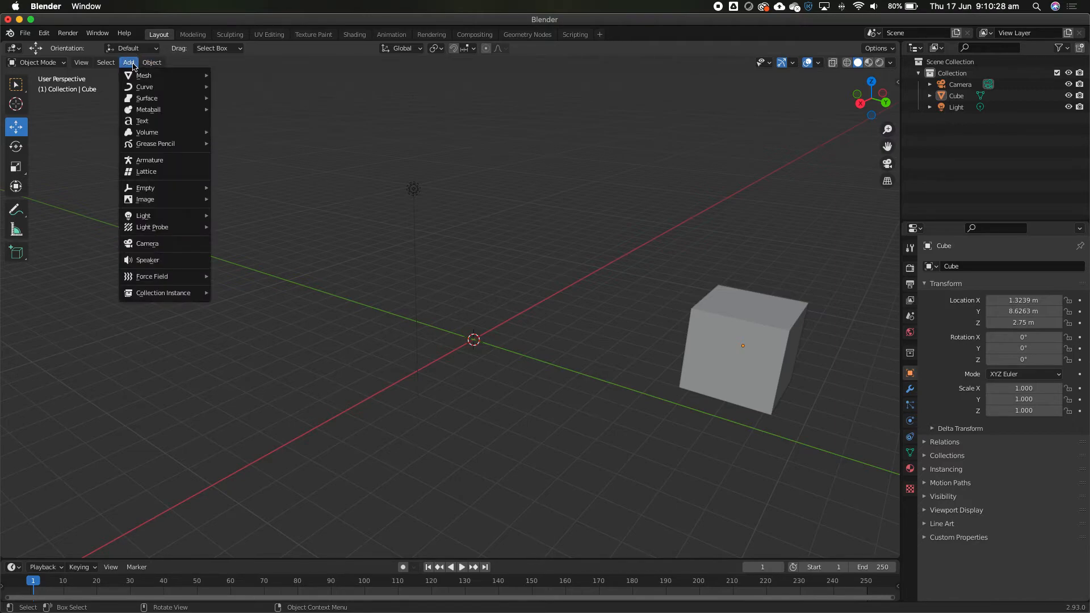
mouse_move(146, 77)
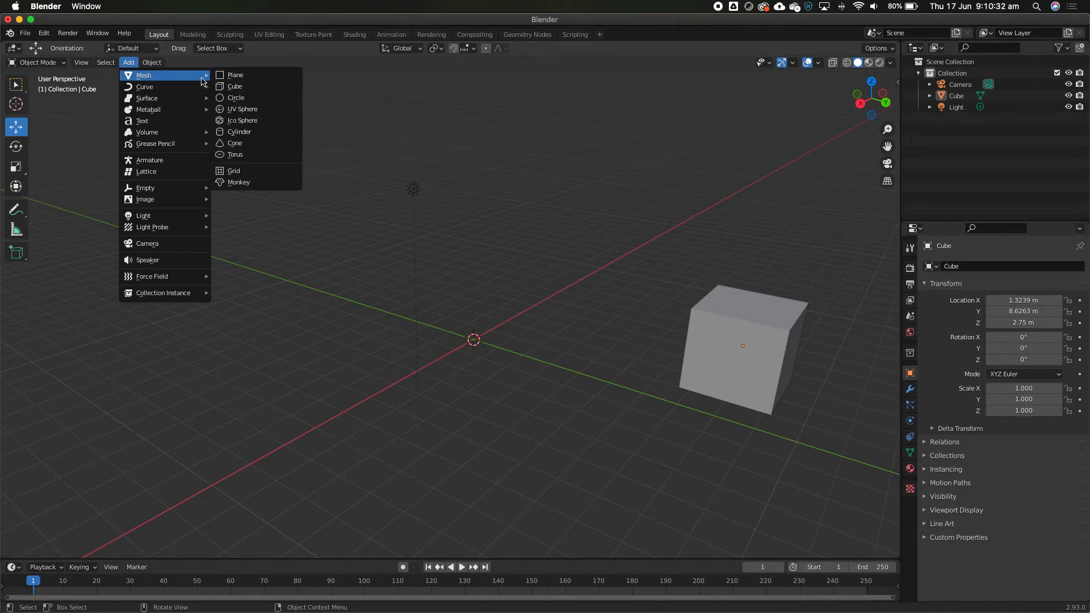
left_click(251, 109)
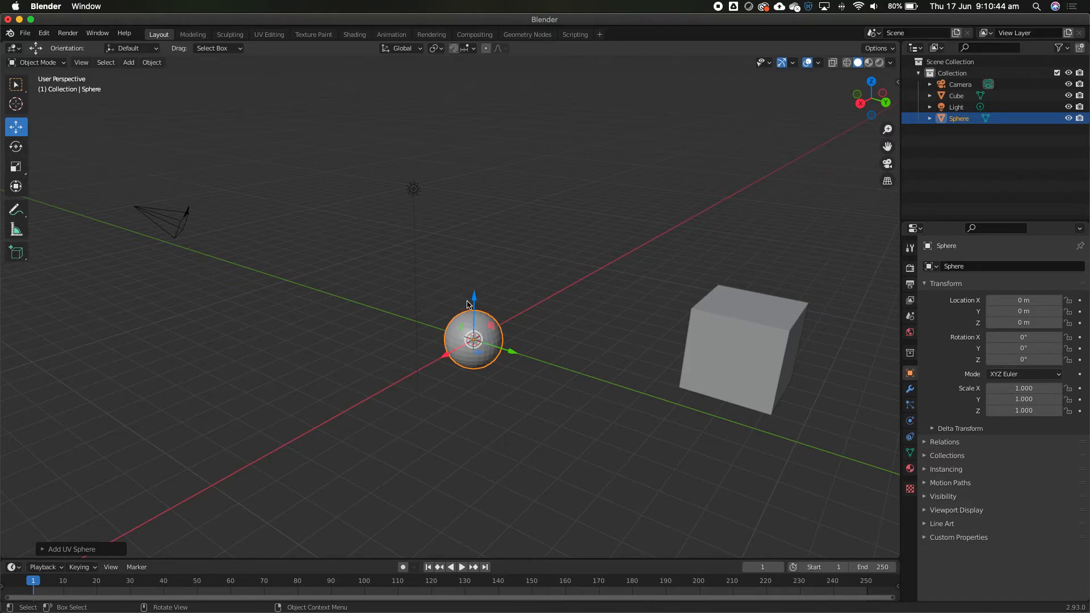
left_click_drag(476, 301, 477, 181)
left_click(269, 133)
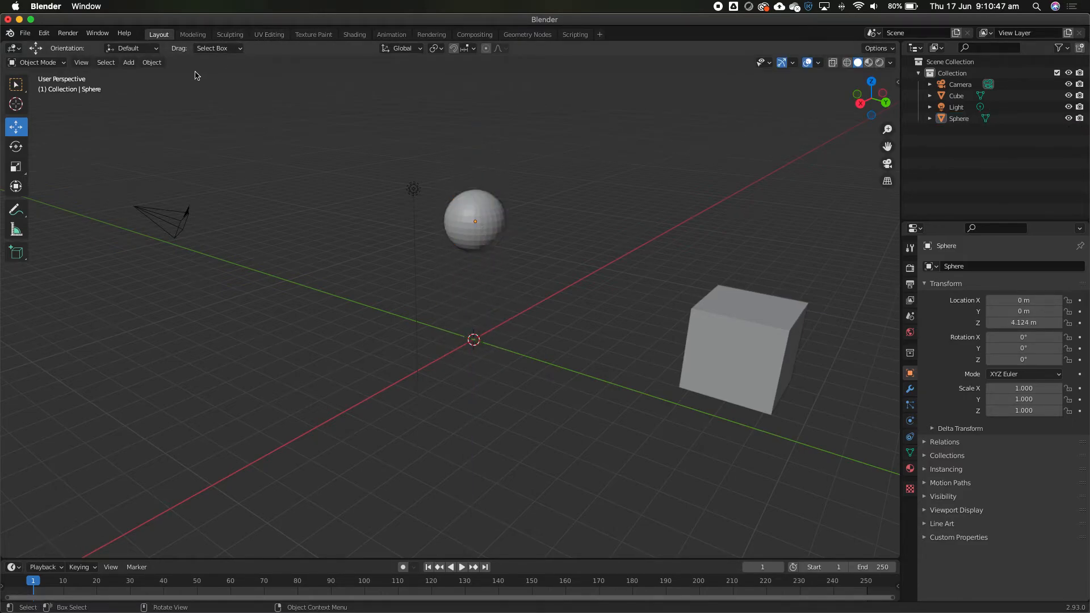
Add a cylinder mesh at the world origin below the sphere and deselect it.
left_click(128, 63)
mouse_move(171, 76)
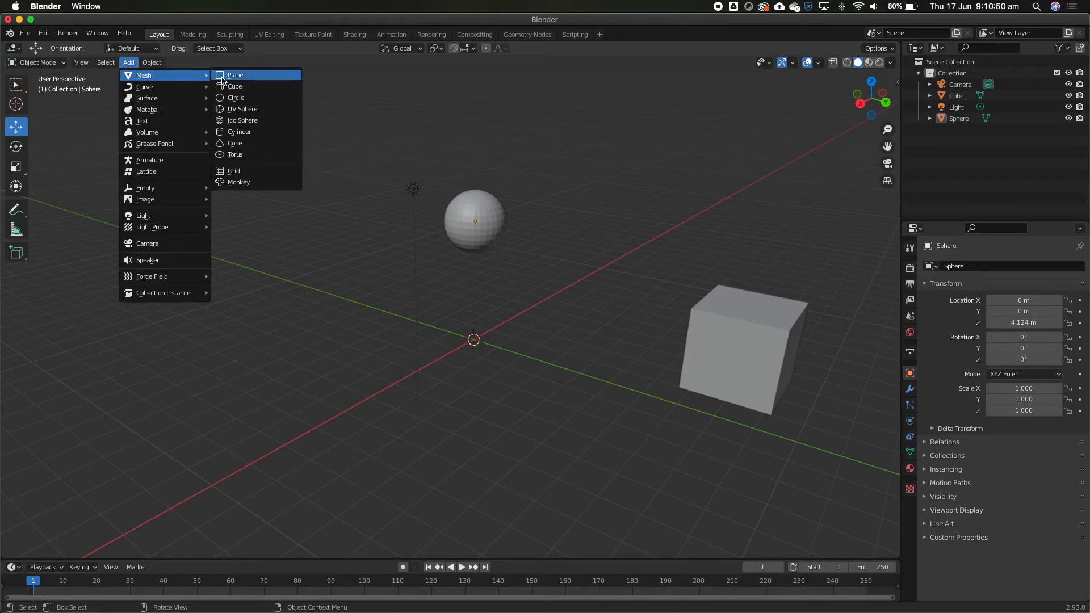
left_click(250, 133)
left_click(555, 291)
mouse_move(600, 302)
middle_mouse_down()
mouse_move(501, 261)
mouse_move(479, 282)
mouse_move(565, 312)
mouse_move(594, 297)
middle_mouse_up()
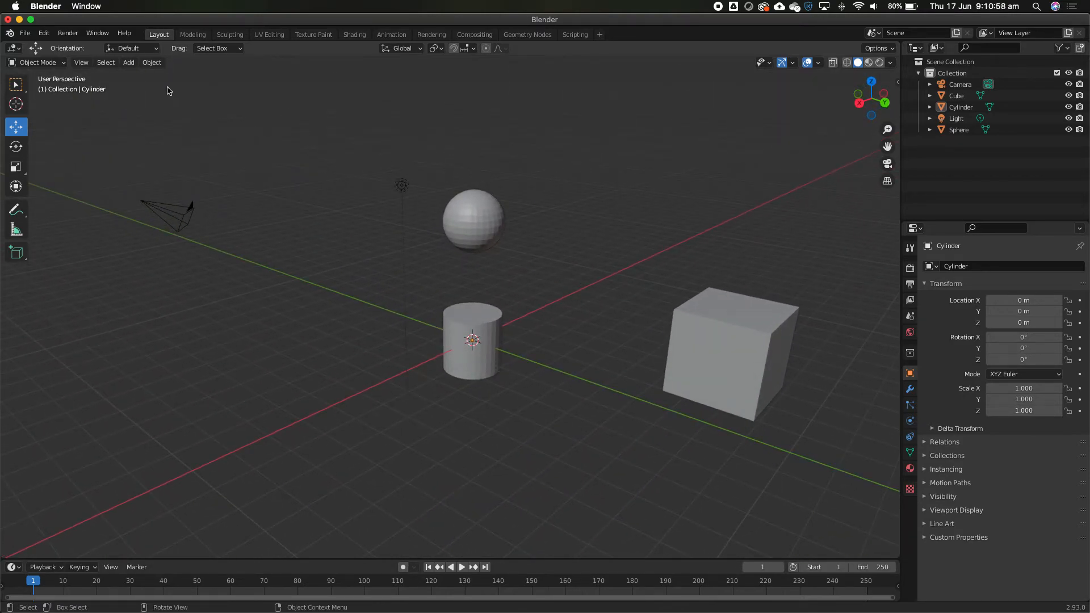
Move the cube between the sphere and cylinder, to about X 0.05 m and Y -0.02 m, and deselect it.
left_click(674, 346)
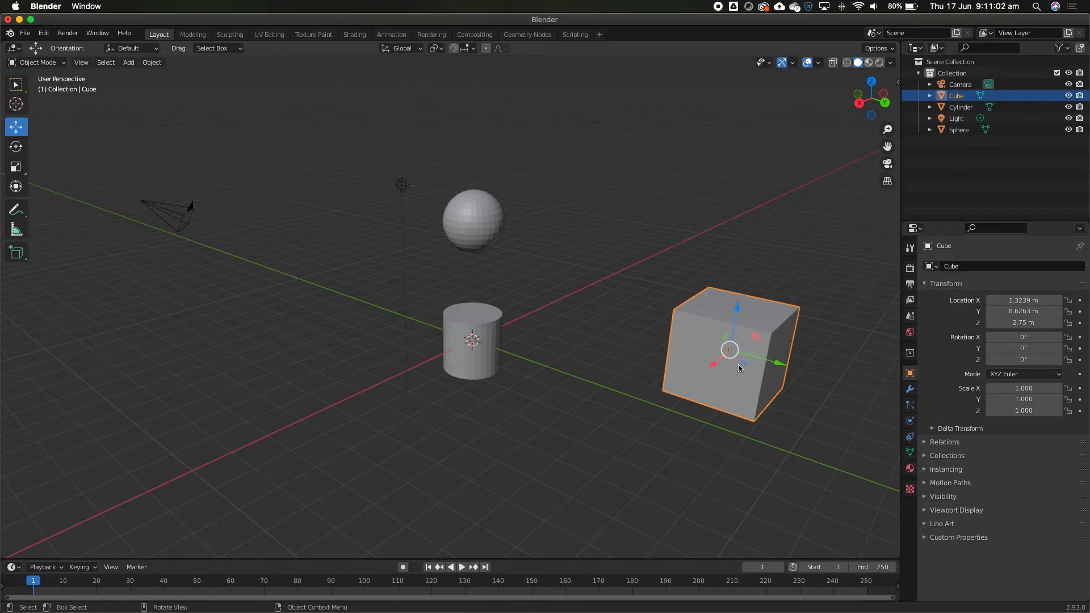
left_click_drag(778, 365, 511, 290)
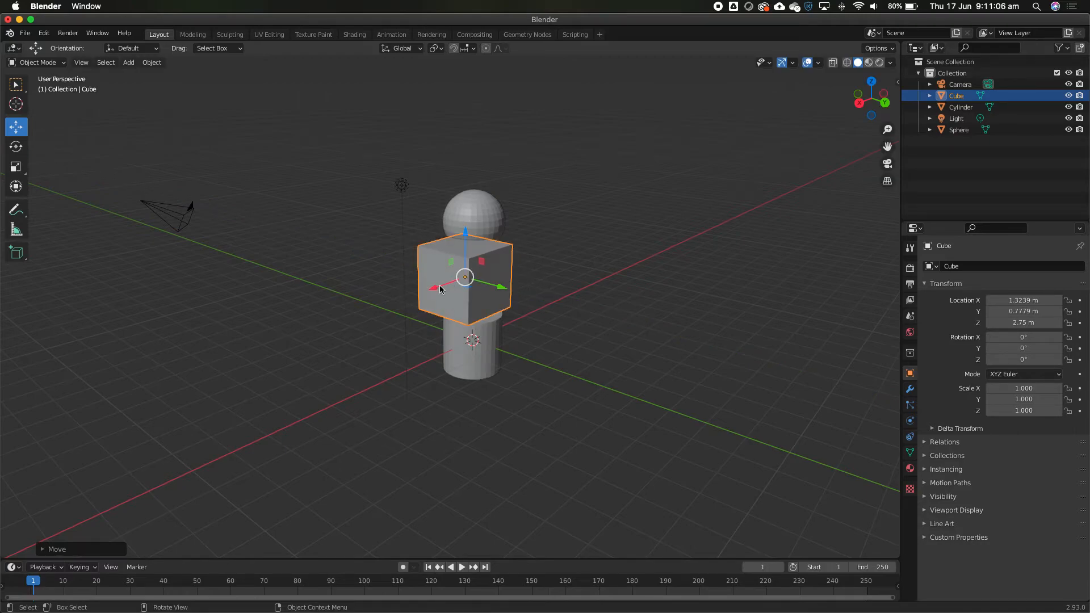
left_click_drag(434, 285, 449, 274)
middle_click_drag(605, 253, 485, 291)
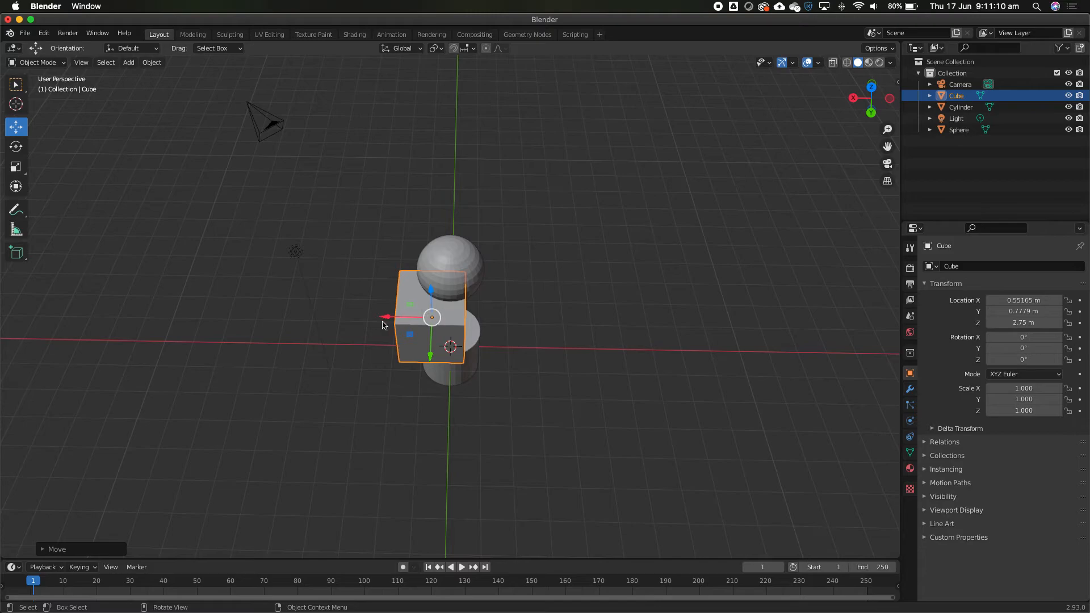
left_click_drag(386, 316, 410, 316)
mouse_move(448, 356)
left_mouse_down()
mouse_move(450, 375)
mouse_move(449, 336)
left_mouse_up()
middle_click_drag(448, 336, 491, 286)
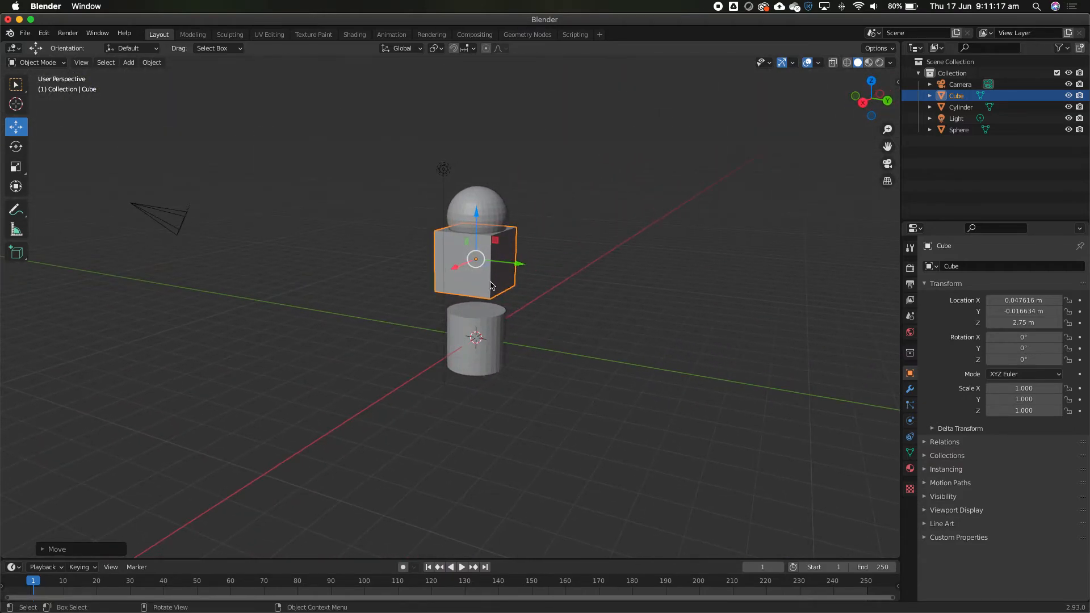
left_click(542, 257)
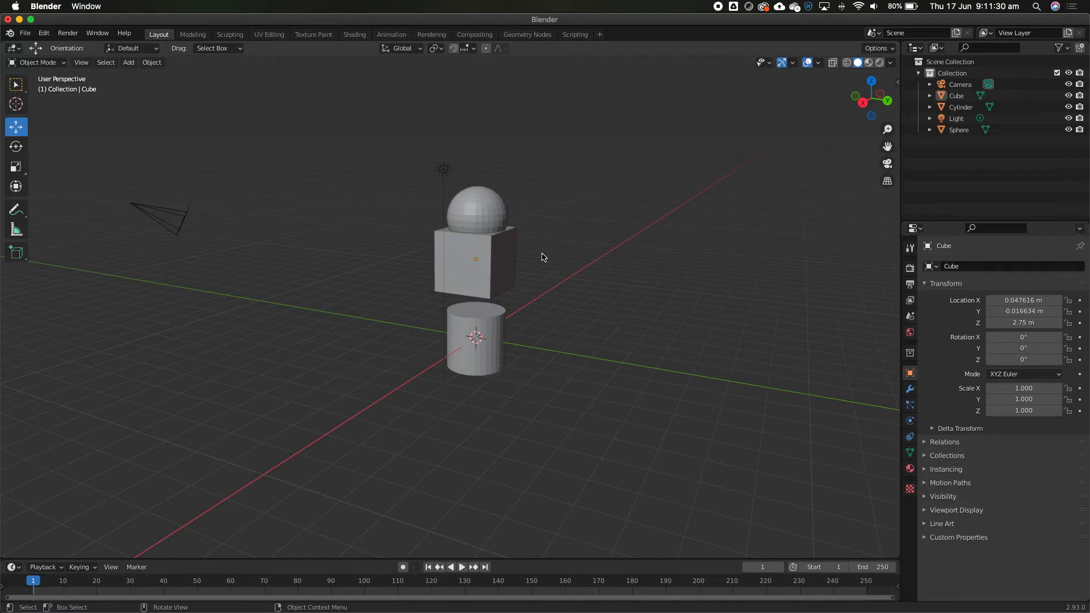
middle_click_drag(647, 249, 559, 270)
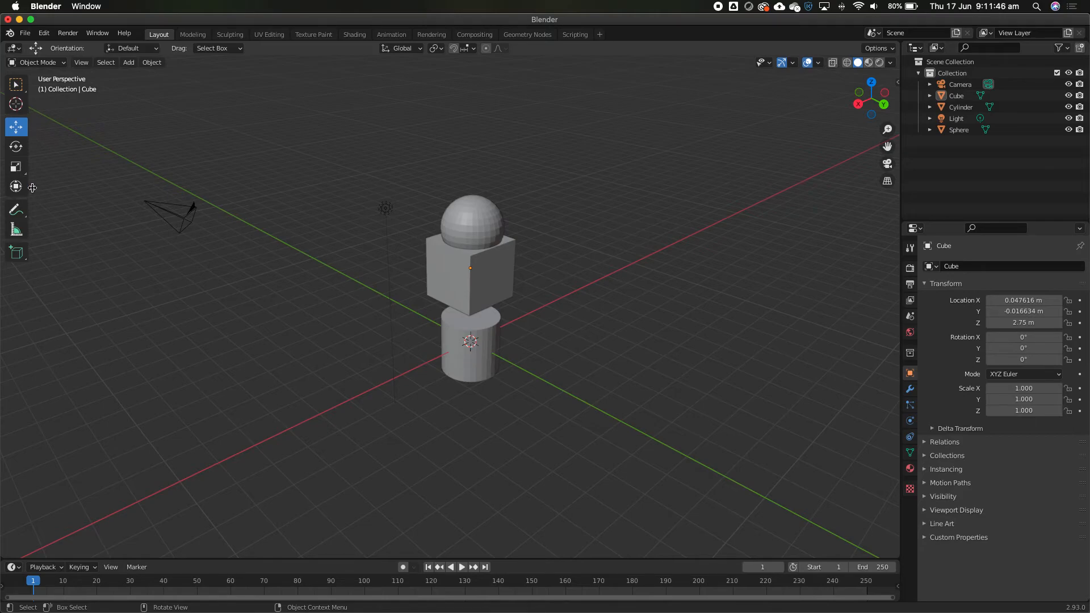
In the Shading workspace, give the sphere a new material with a bright green base color, hue about 0.32, and deselect it.
left_click(432, 35)
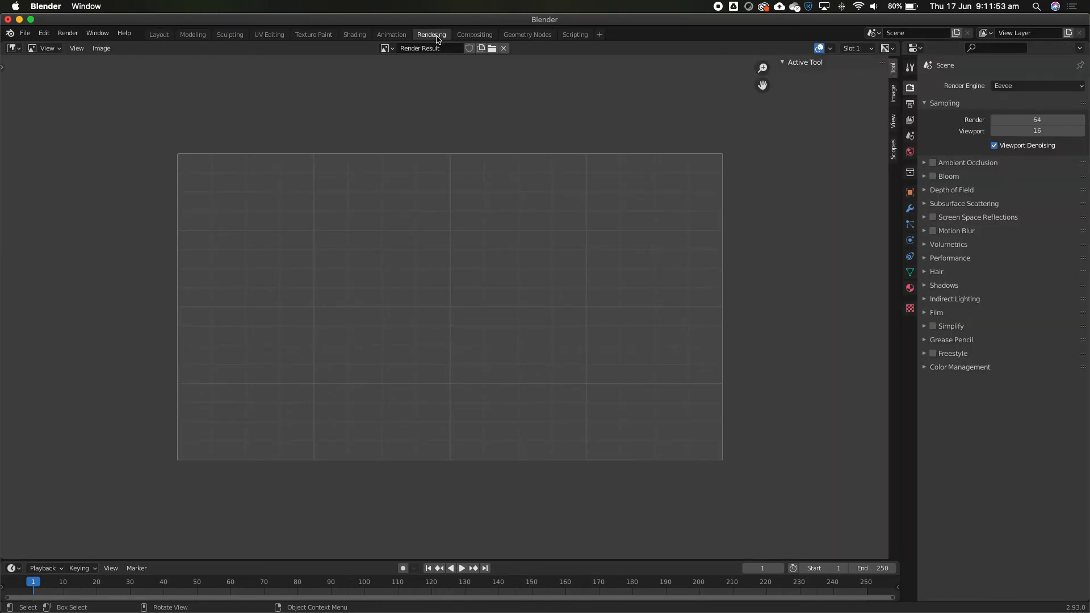
left_click(356, 34)
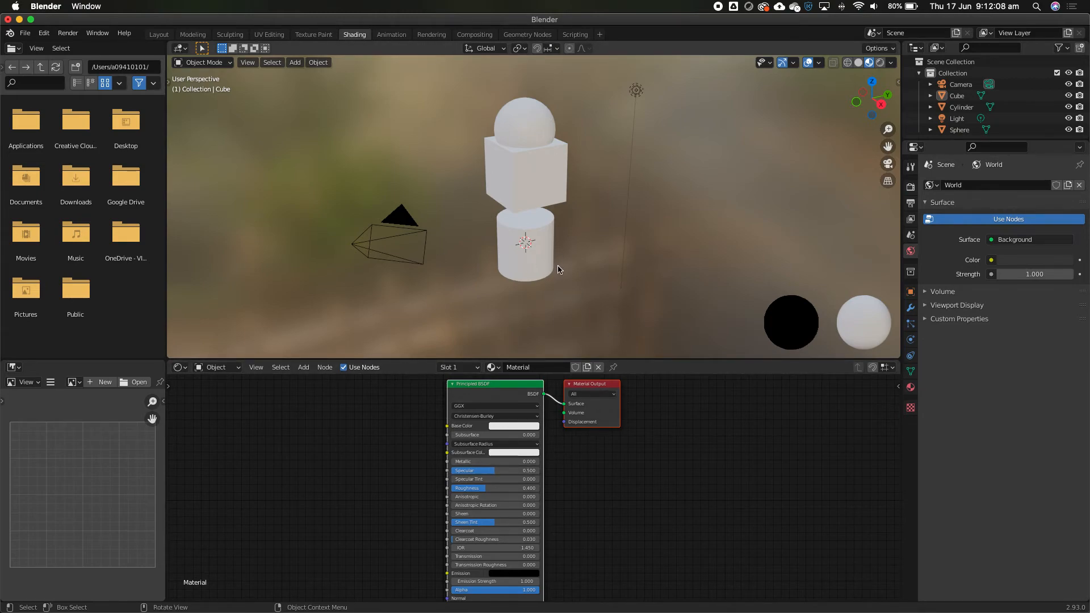
left_click(529, 135)
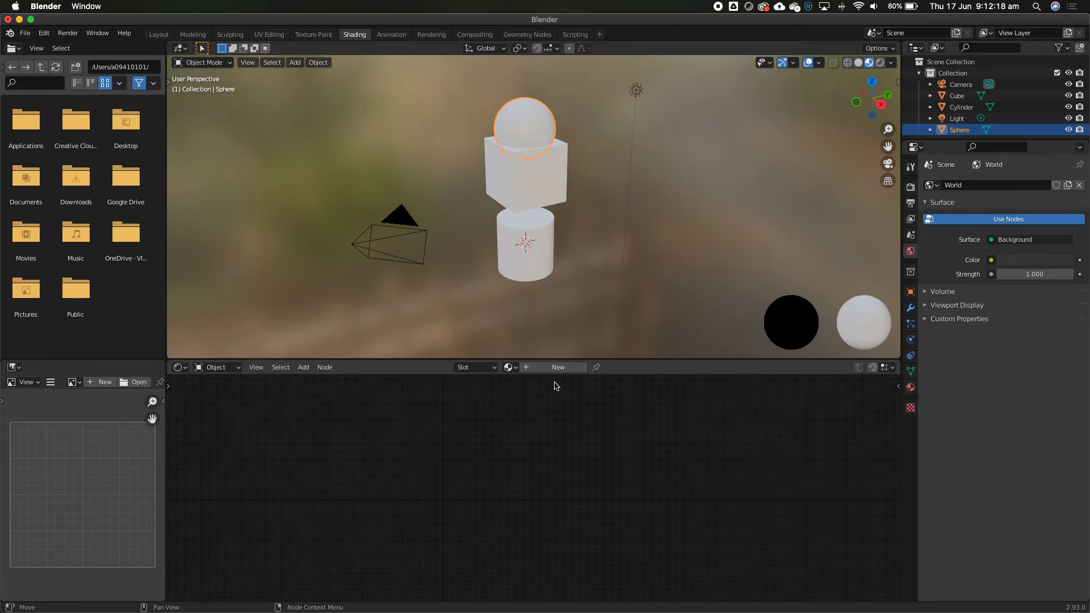
left_click(527, 368)
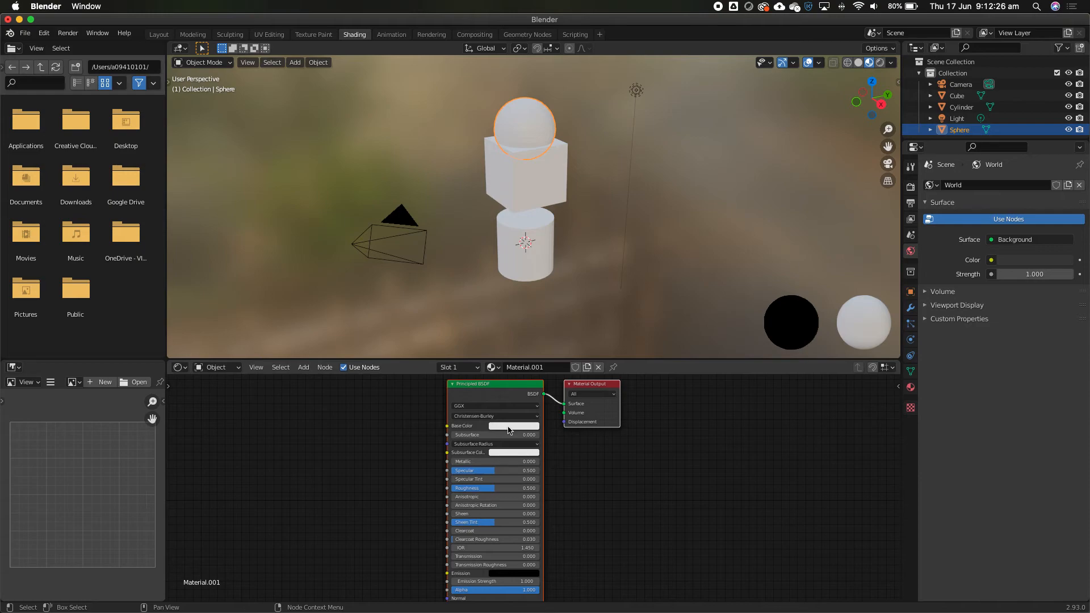
left_click(511, 426)
left_click(502, 334)
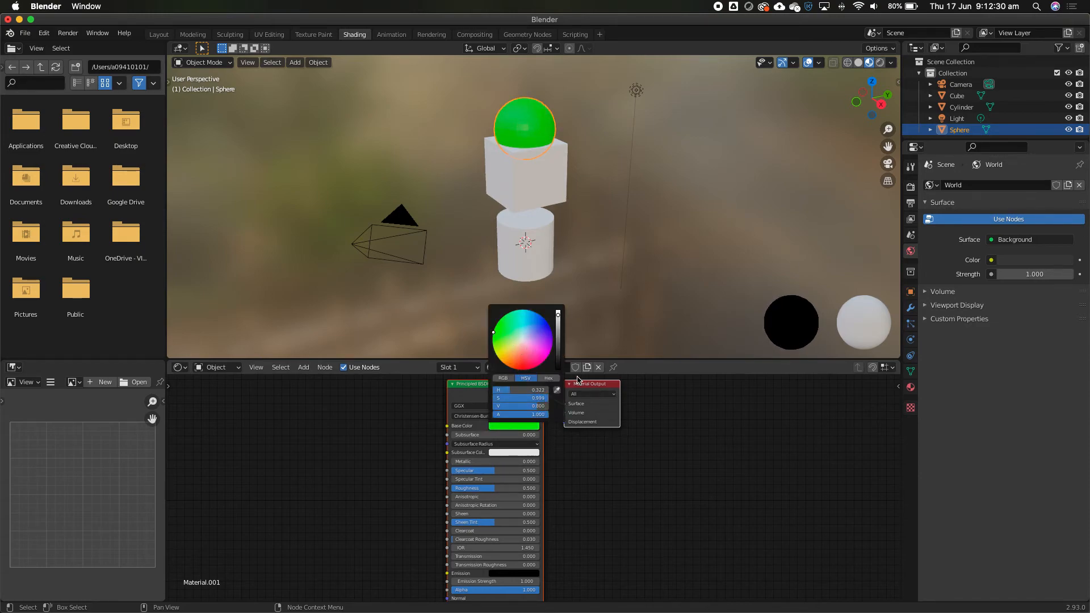
left_click(637, 327)
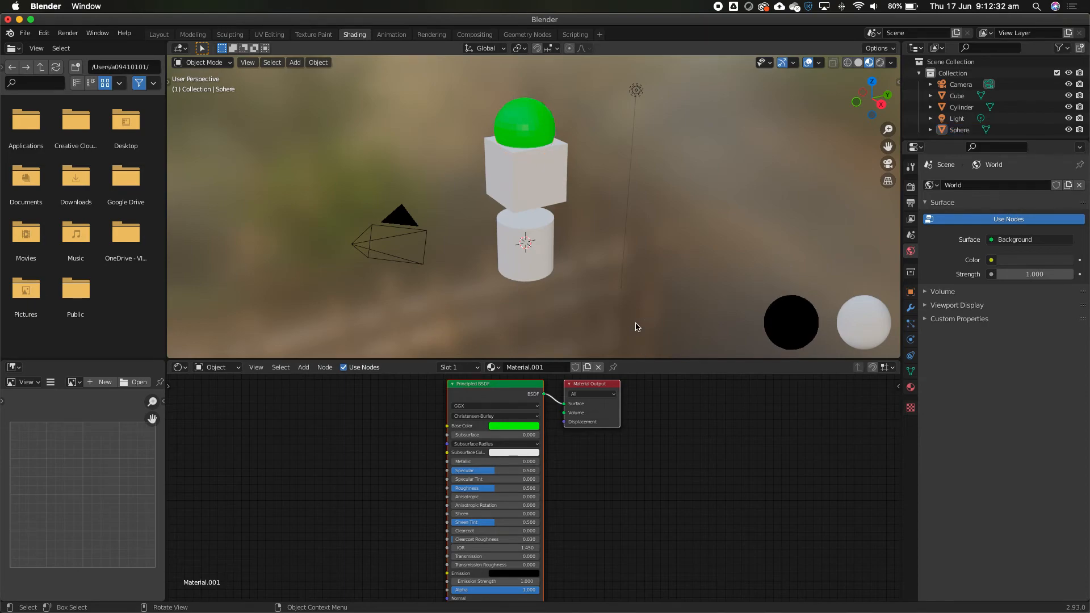
Switch the 3D viewport to Rendered shading and view the stacked figure under the scene's light.
middle_click_drag(638, 248, 610, 248)
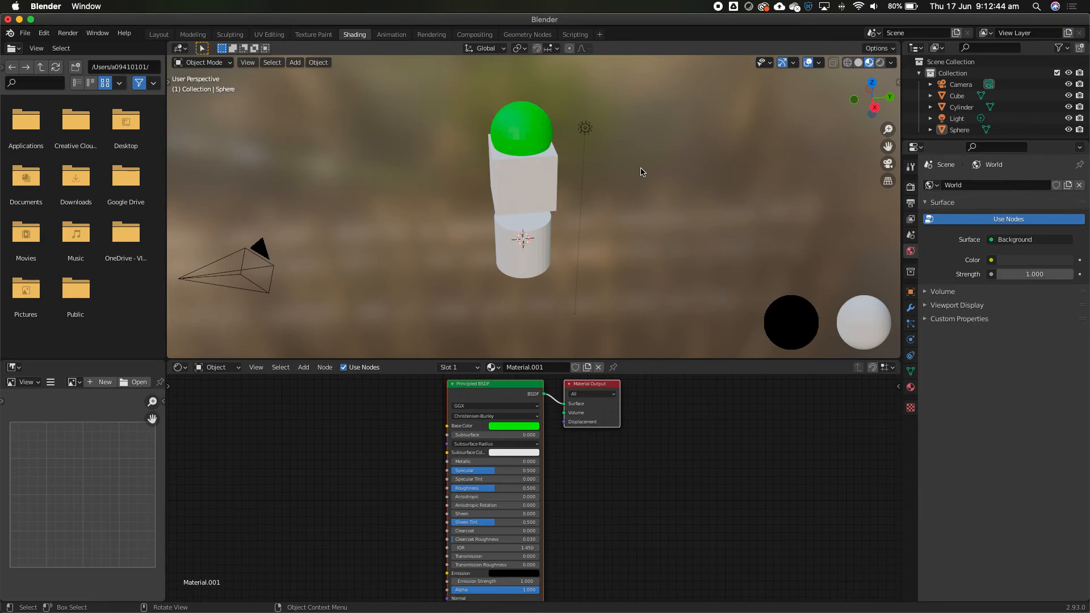
left_click(880, 63)
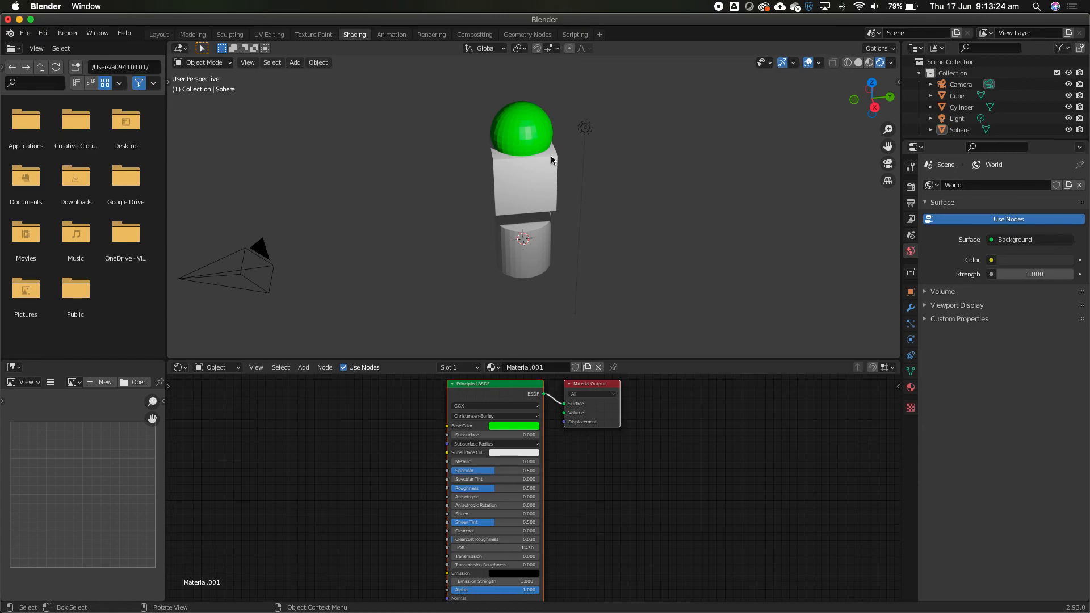
middle_click_drag(603, 220, 607, 230)
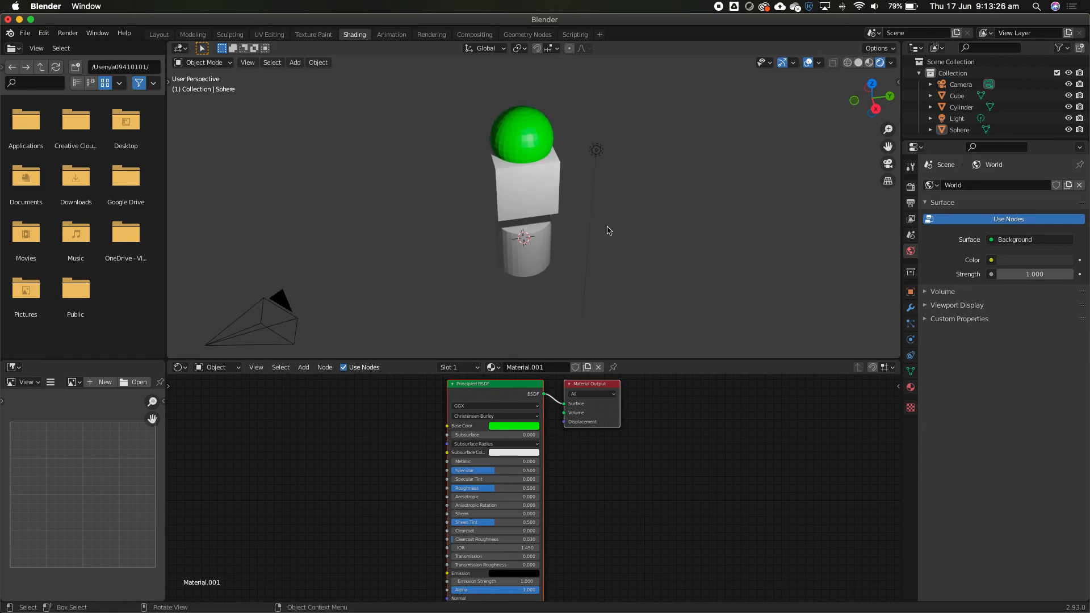